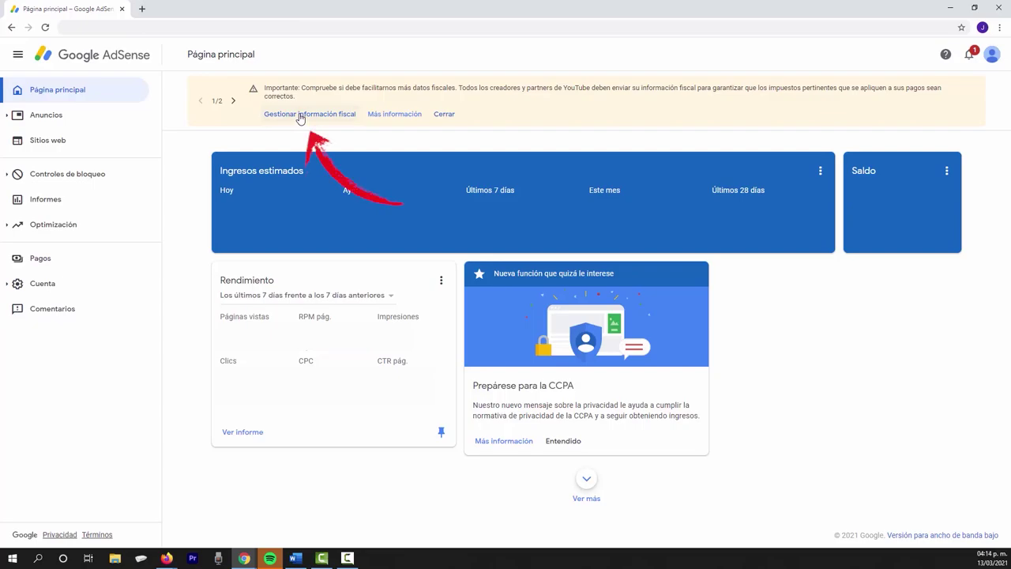
# - From the tax information management page, start adding US tax information
pyautogui.click(300, 116)
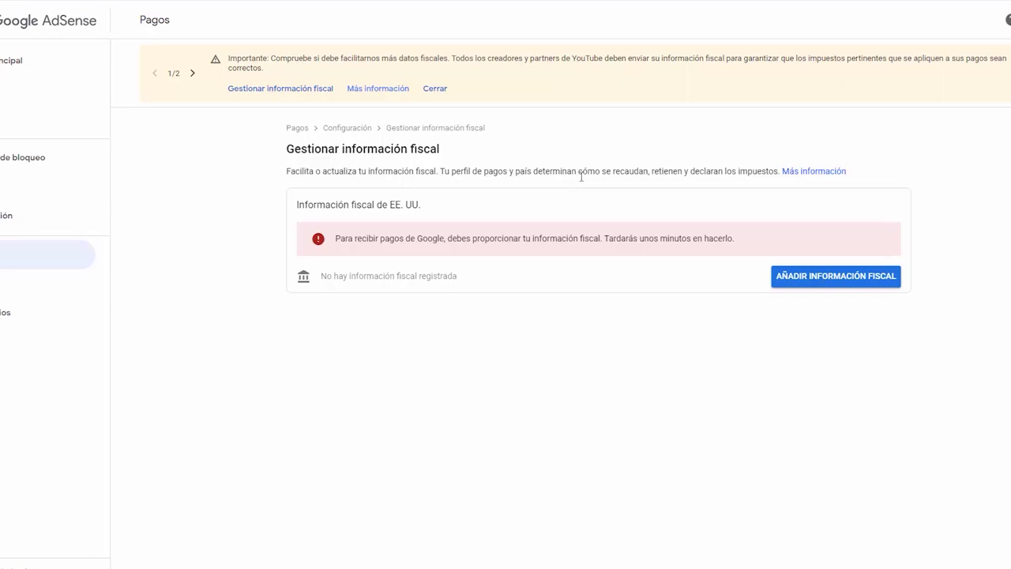
pyautogui.doubleClick(683, 171)
pyautogui.click(843, 278)
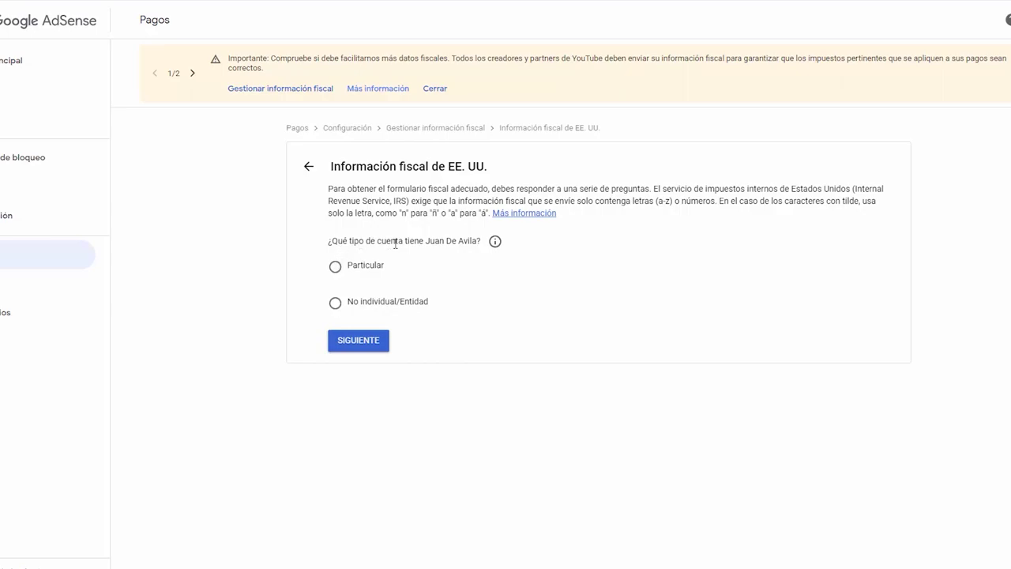
# - Declare an individual account, not a US citizen or resident, and open the W-8BEN form
pyautogui.click(335, 271)
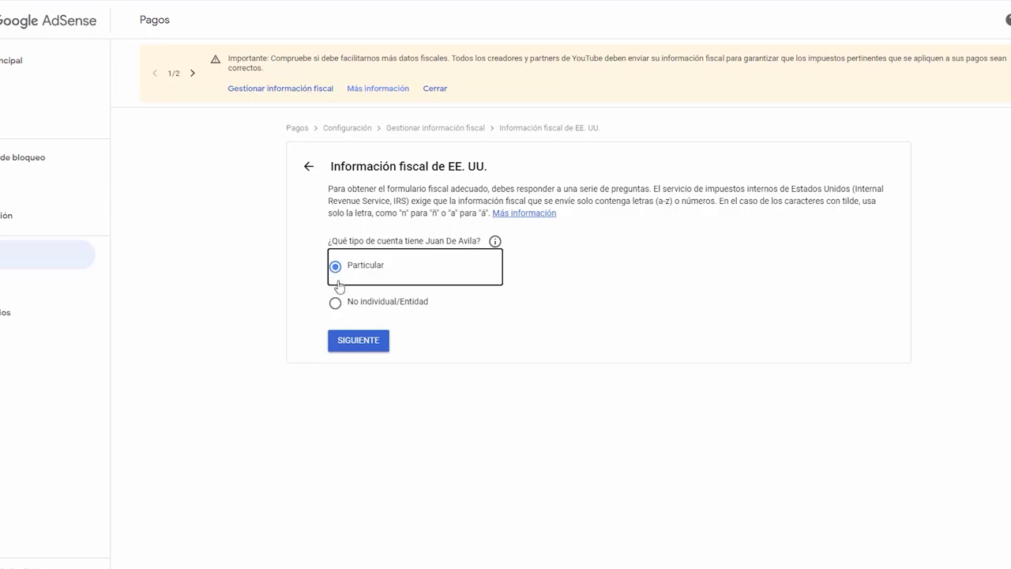
pyautogui.click(359, 342)
pyautogui.click(335, 398)
pyautogui.click(418, 429)
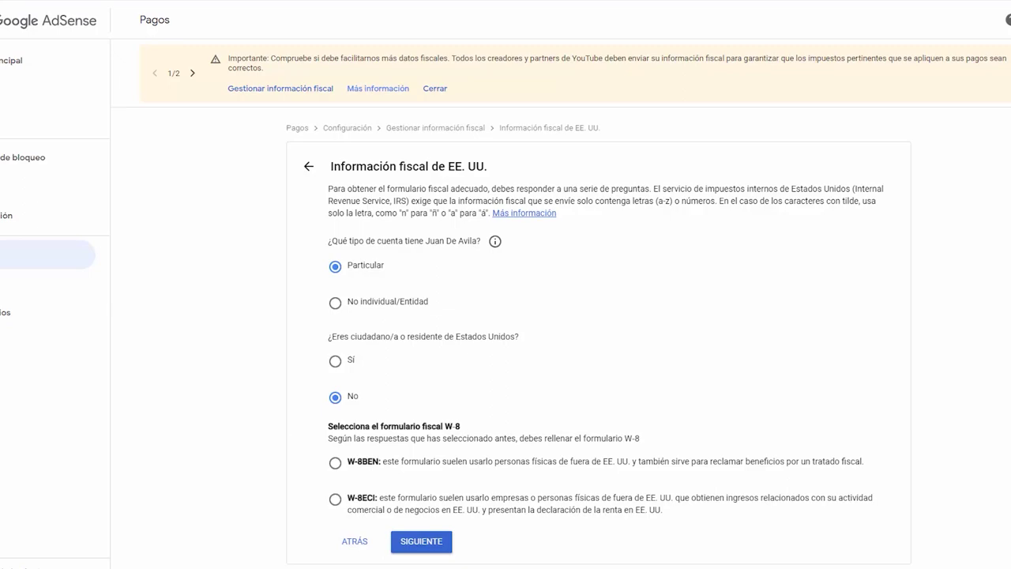
pyautogui.click(408, 462)
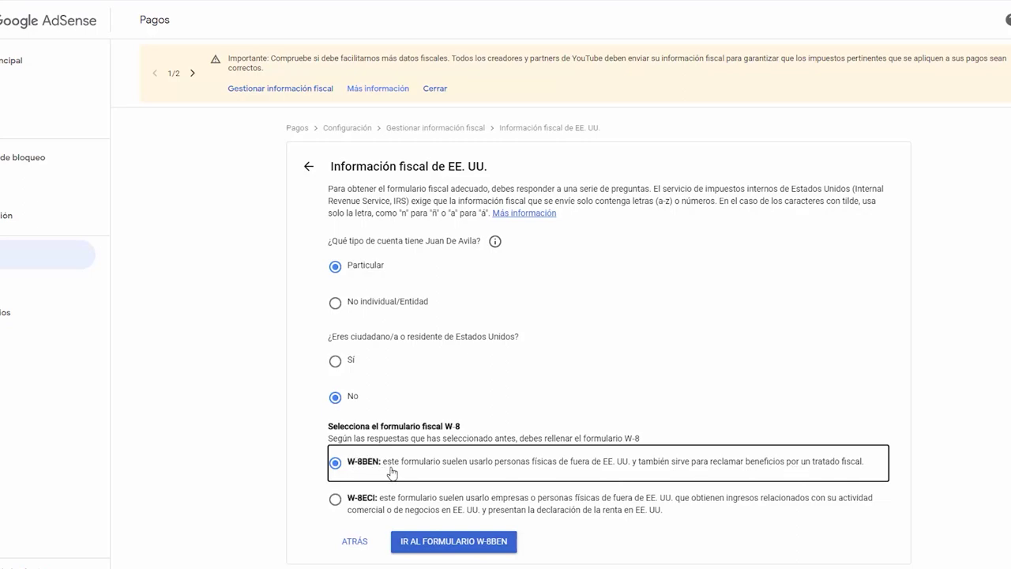
pyautogui.click(439, 544)
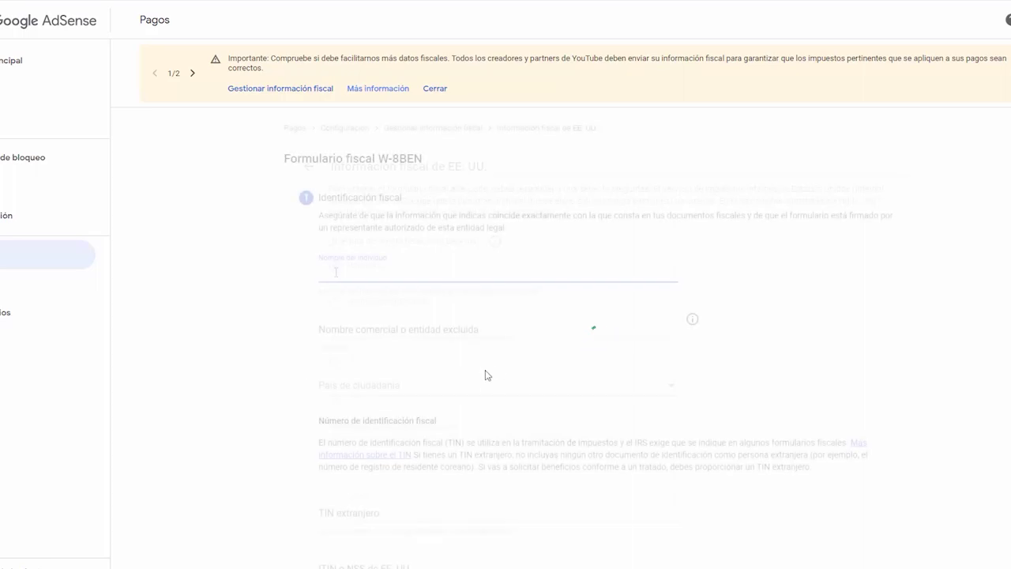
# - Paste the individual's full name into Nombre del individuo
pyautogui.click(335, 272)
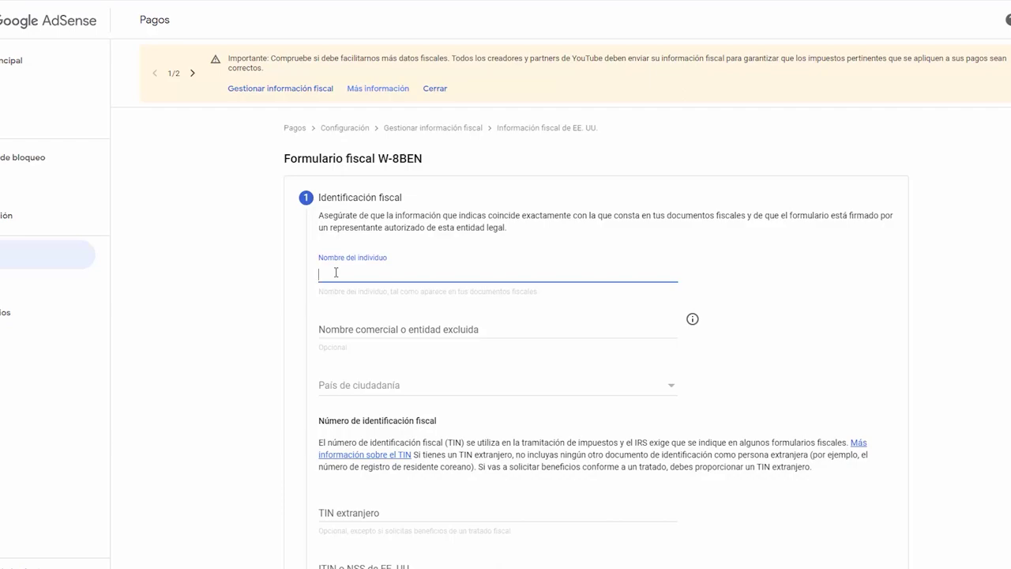
pyautogui.click(321, 328)
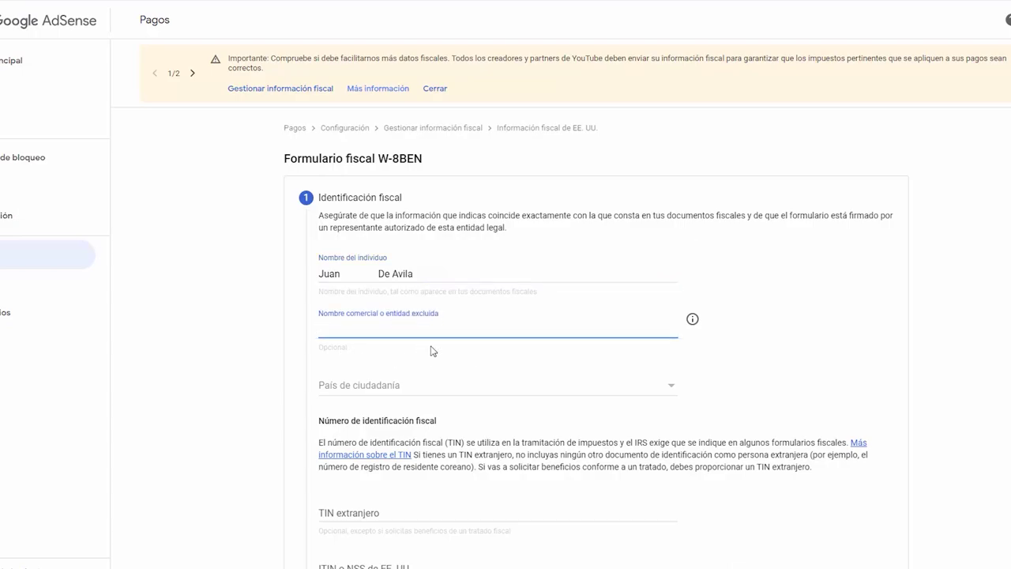
# - Set the country of citizenship to México
pyautogui.click(267, 163)
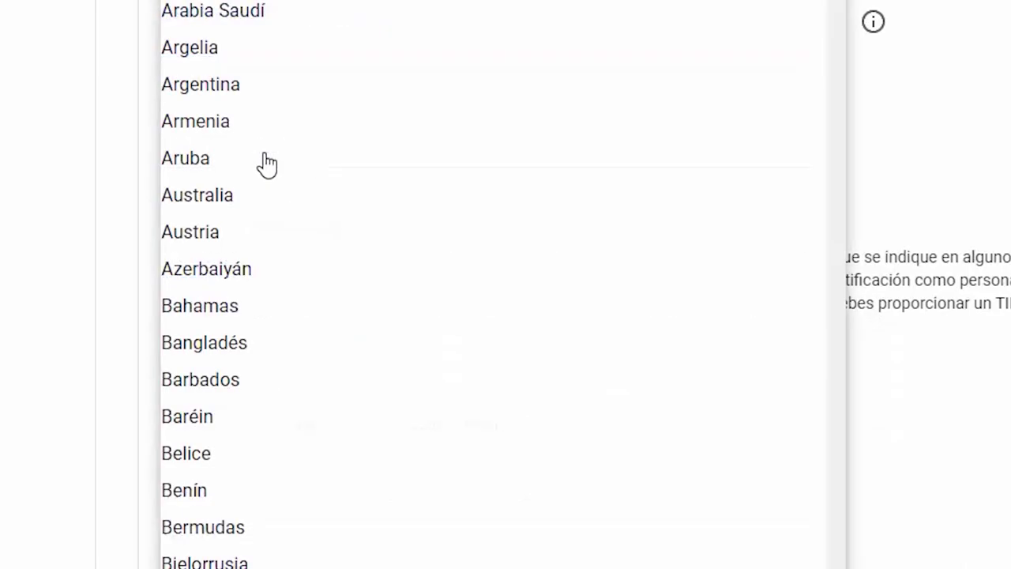
pyautogui.press('m')
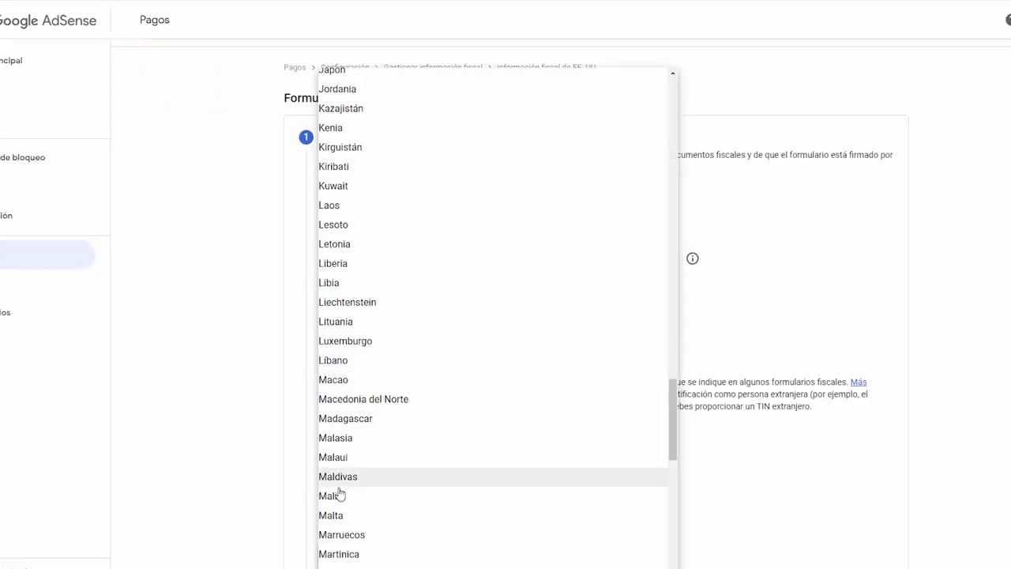
pyautogui.scroll(-5, 339, 493)
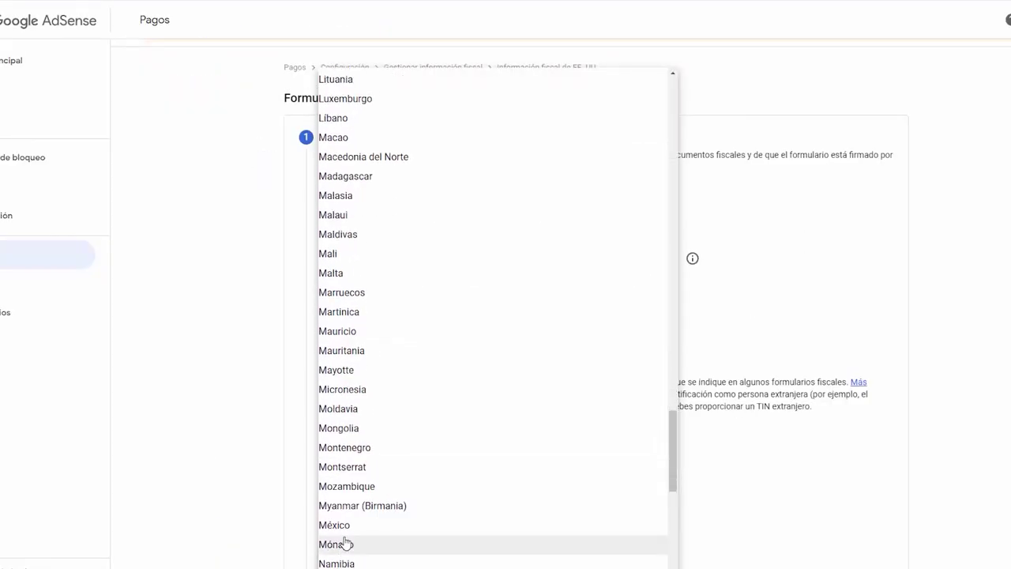
pyautogui.click(345, 407)
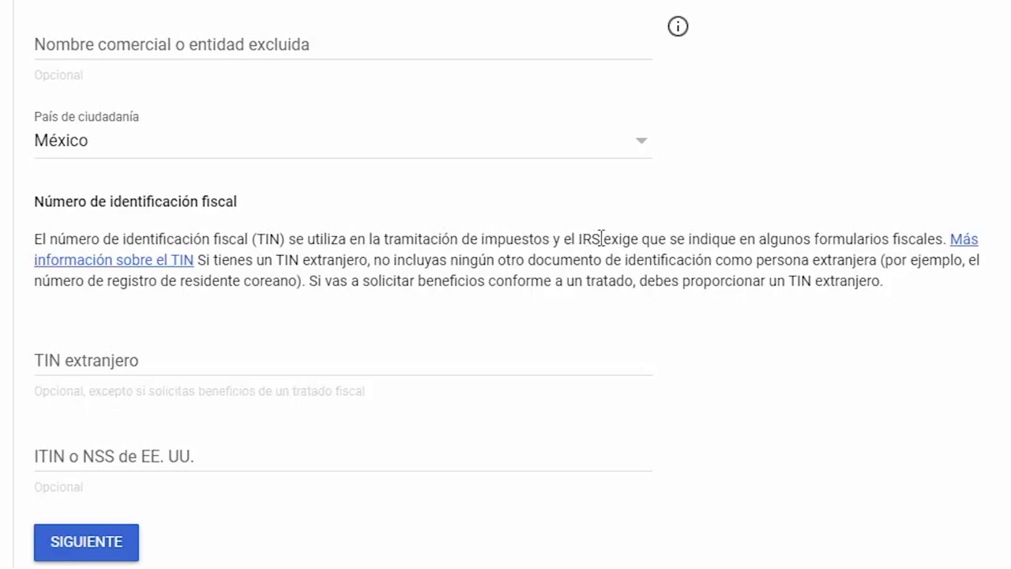
pyautogui.moveTo(582, 236); pyautogui.dragTo(604, 239)
pyautogui.click(39, 359)
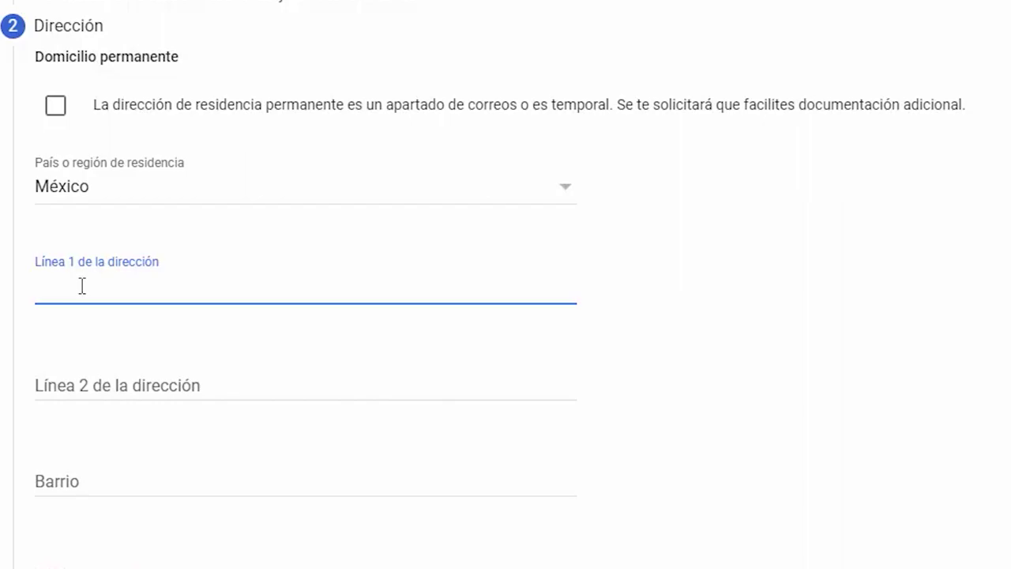
# - Complete the permanent address and mark the postal address as the same
pyautogui.write('A')
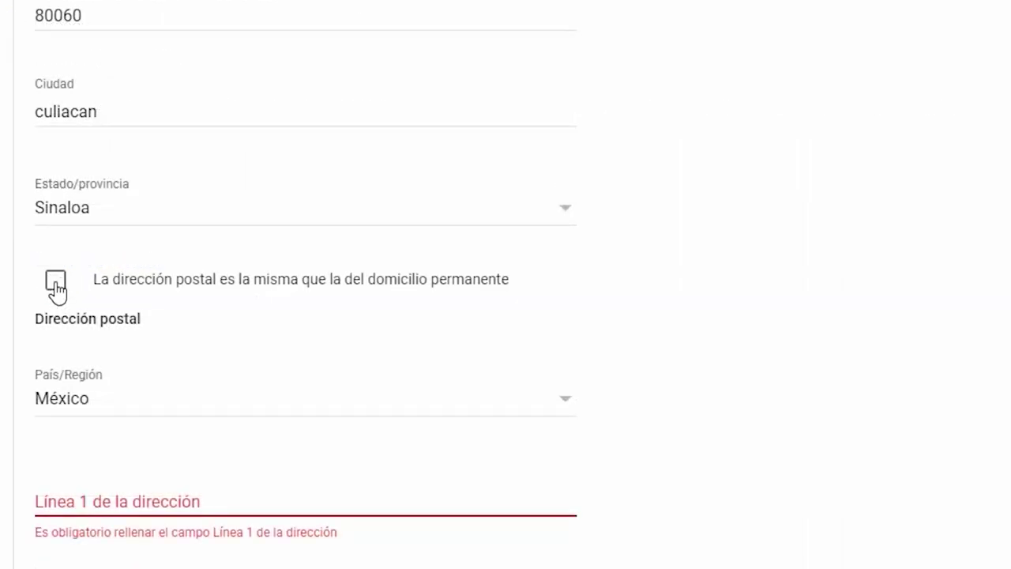
pyautogui.click(56, 283)
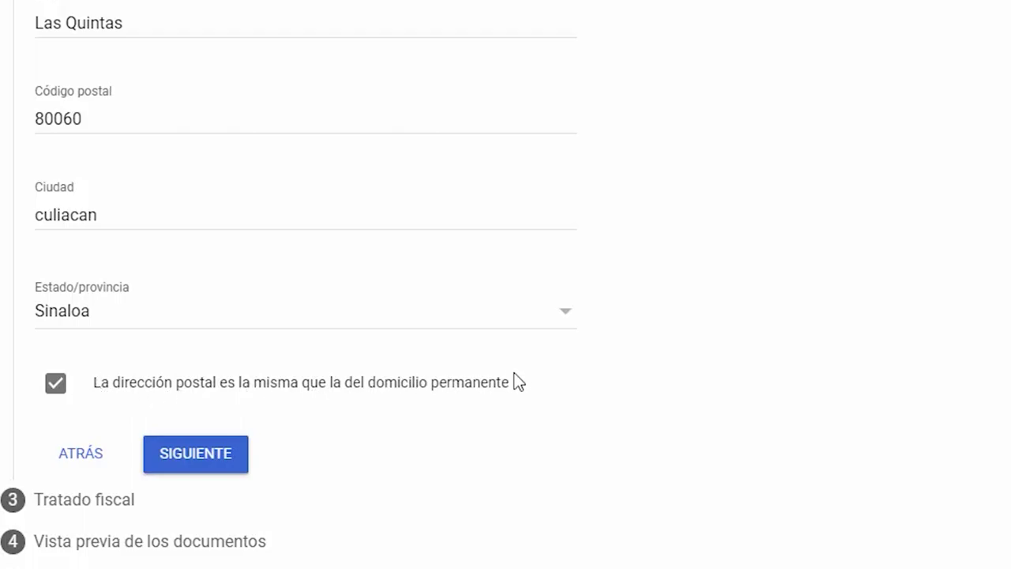
# - Save the address, answer Sí to Tratado fiscal, and select México as the treaty country
pyautogui.click(201, 468)
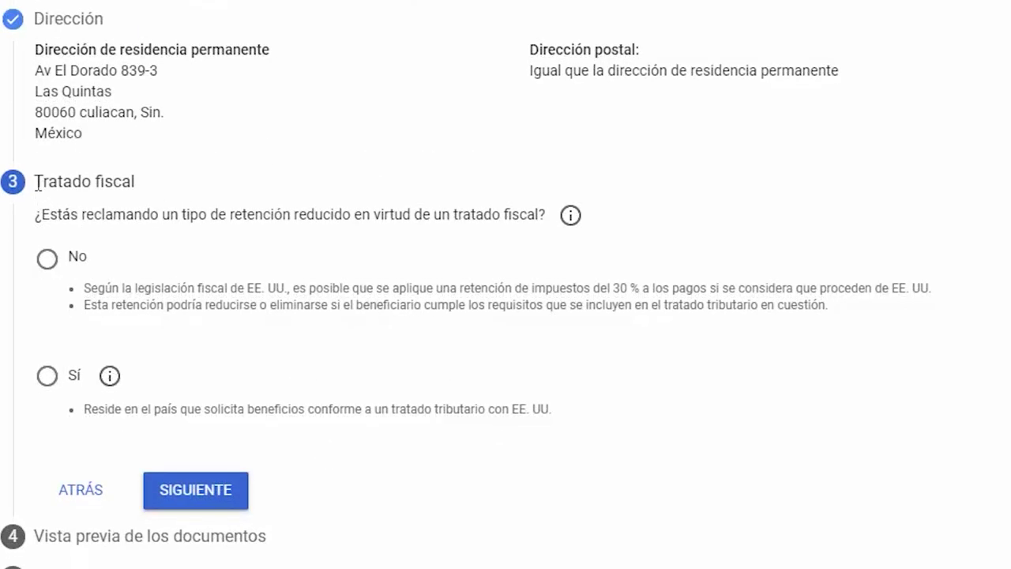
pyautogui.tripleClick(78, 181)
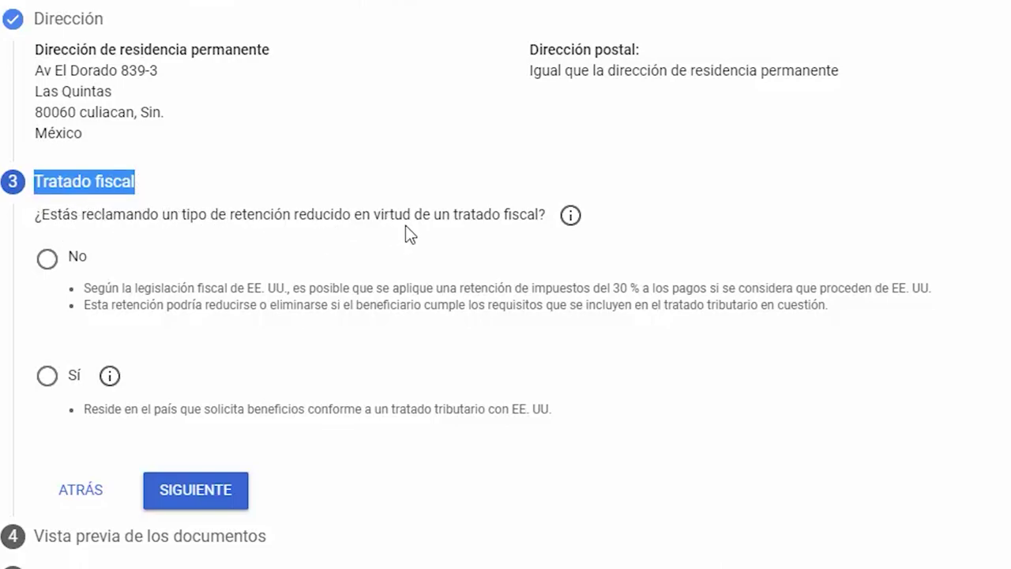
pyautogui.click(54, 379)
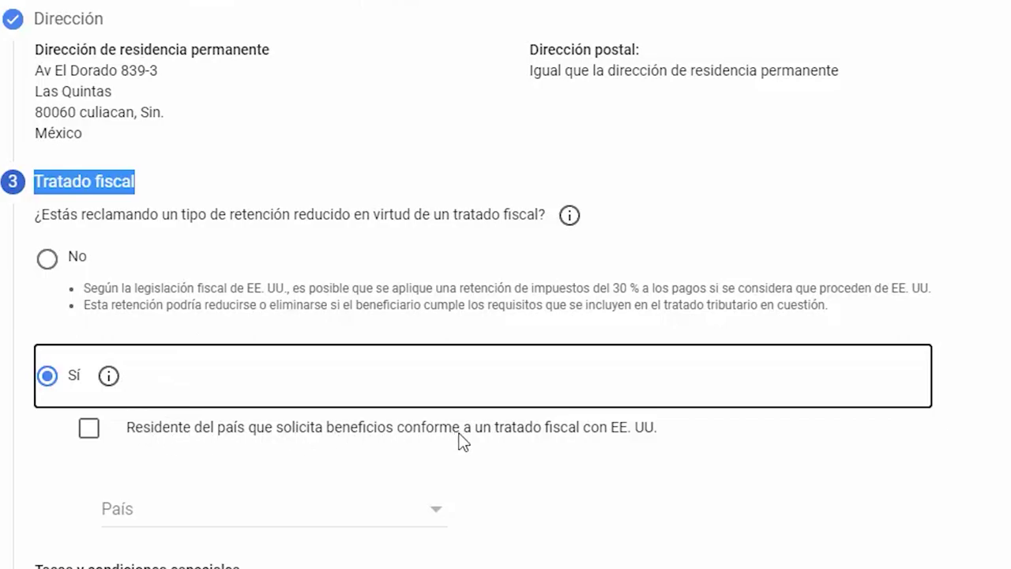
pyautogui.click(90, 431)
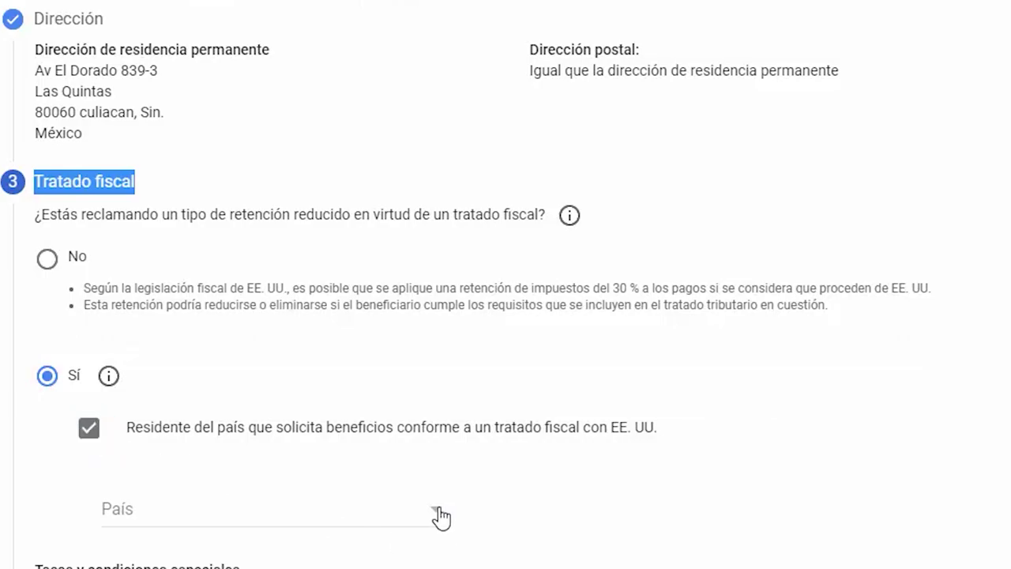
pyautogui.click(439, 513)
pyautogui.scroll(-10, 316, 506)
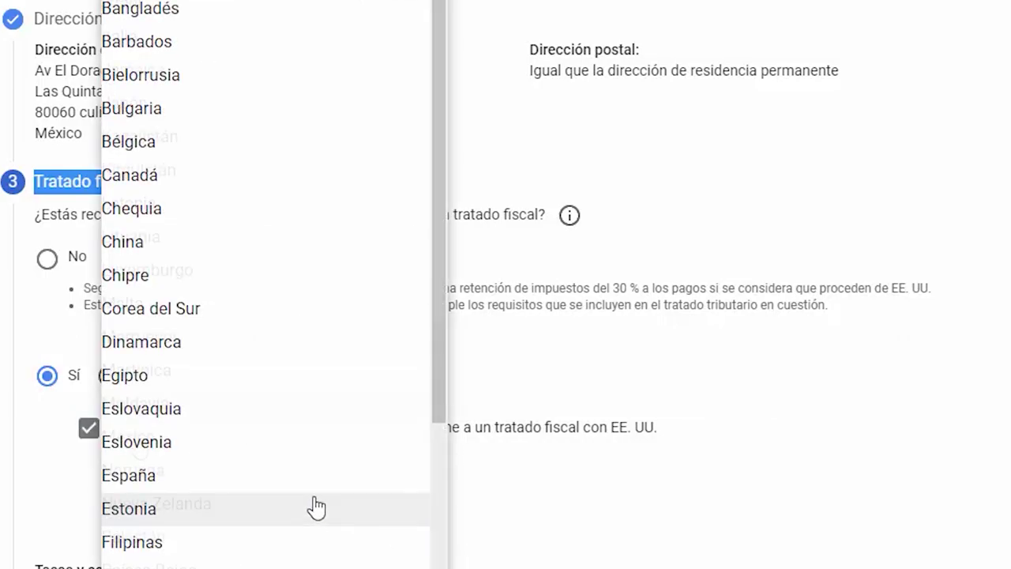
pyautogui.click(139, 450)
pyautogui.scroll(-5, 564, 535)
pyautogui.moveTo(59, 169); pyautogui.dragTo(250, 169)
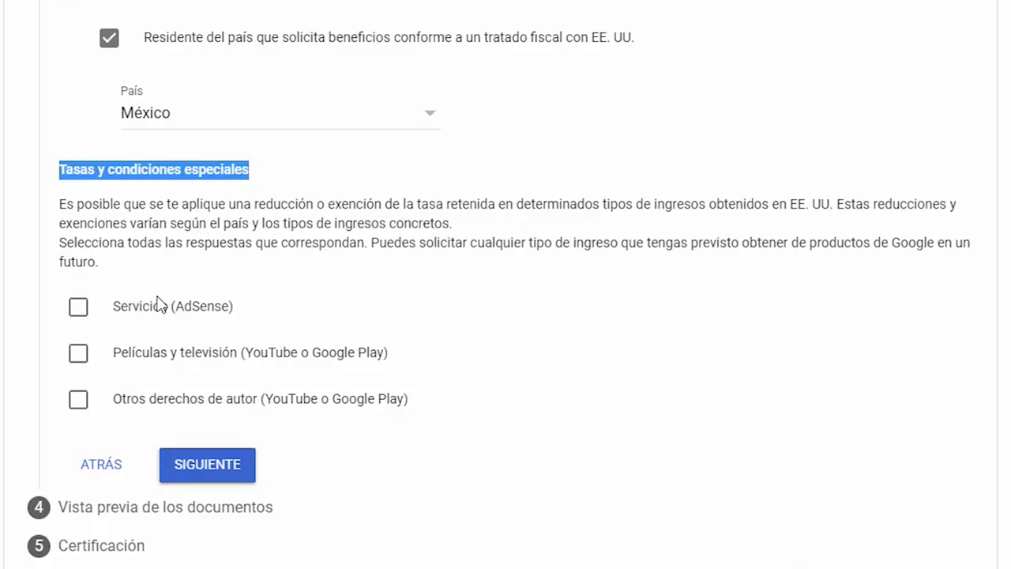
# - Claim Artículo 7, párrafo 1 at 0 % withholding for Servicios income and confirm its treaty reasons
pyautogui.click(79, 309)
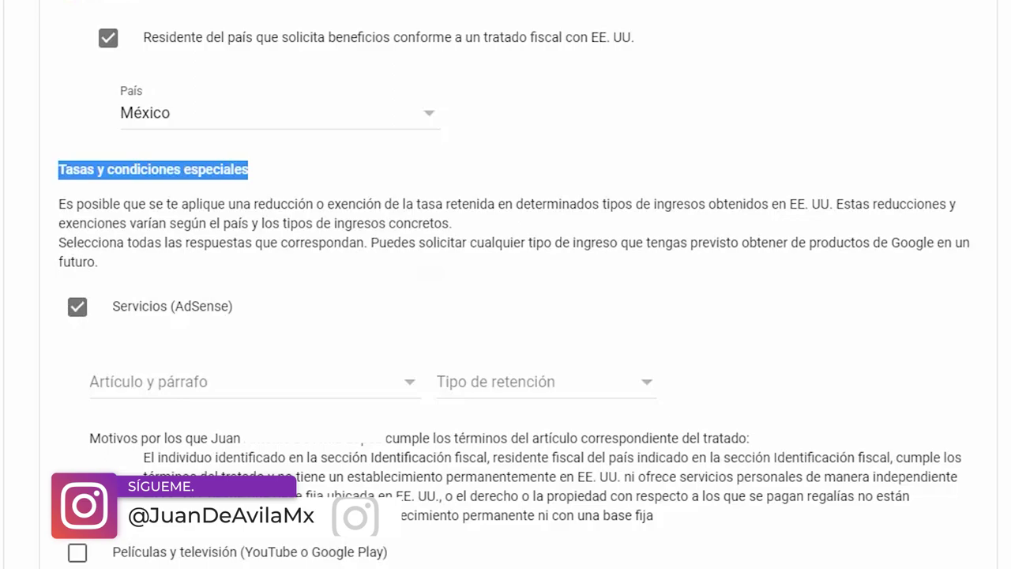
pyautogui.click(322, 391)
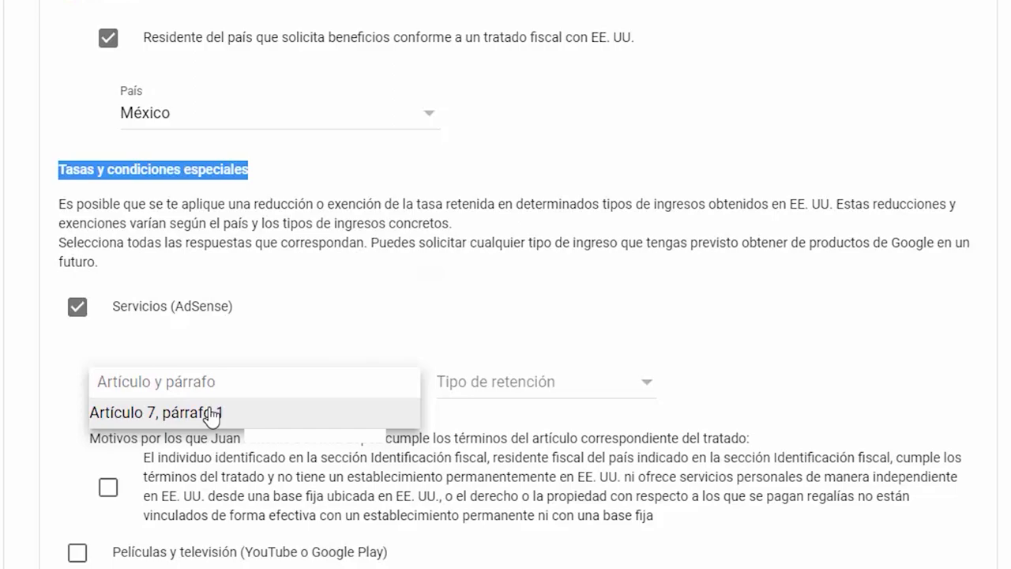
pyautogui.click(212, 412)
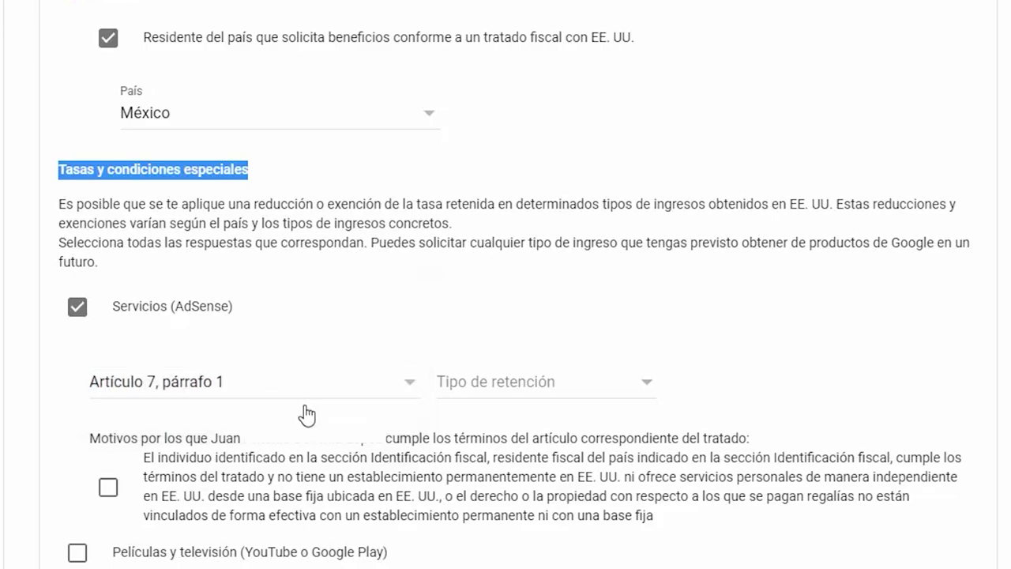
pyautogui.click(648, 384)
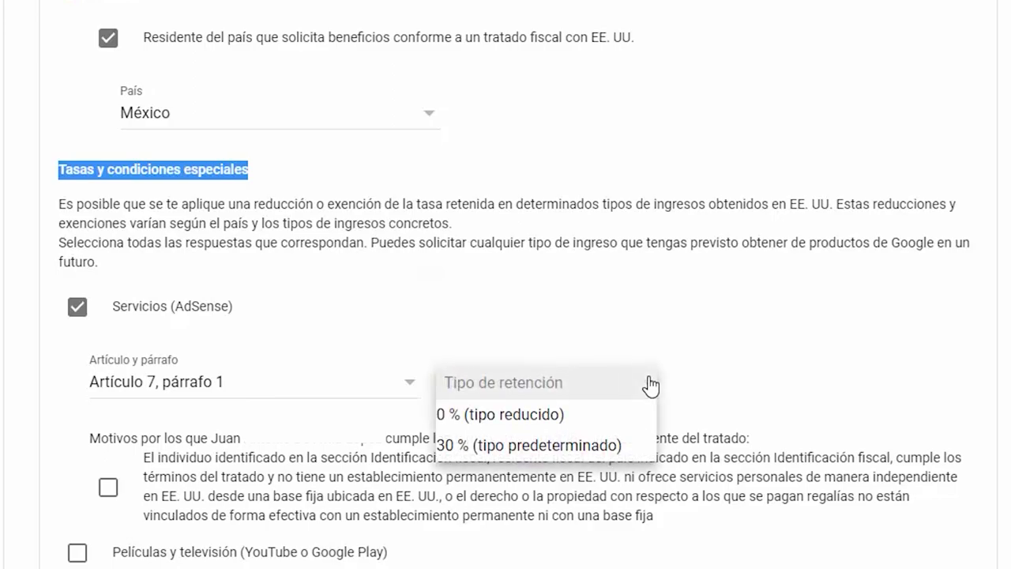
pyautogui.click(571, 417)
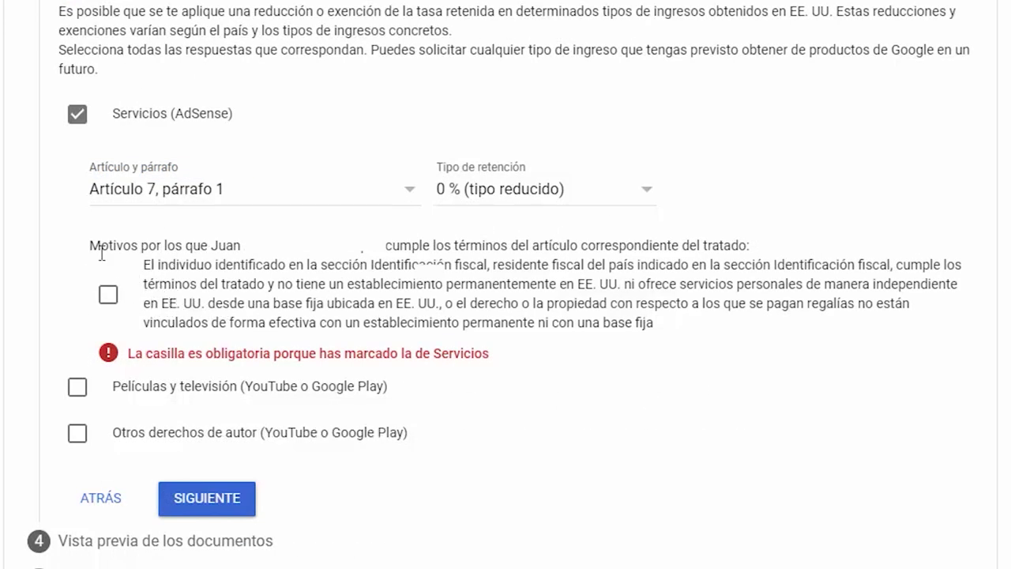
pyautogui.moveTo(93, 246); pyautogui.dragTo(223, 248)
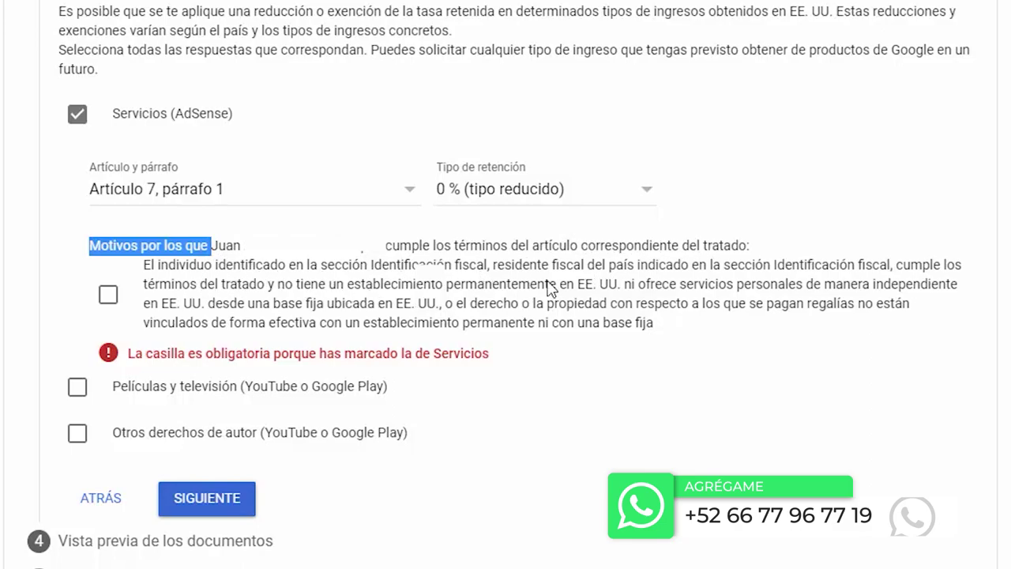
pyautogui.click(110, 298)
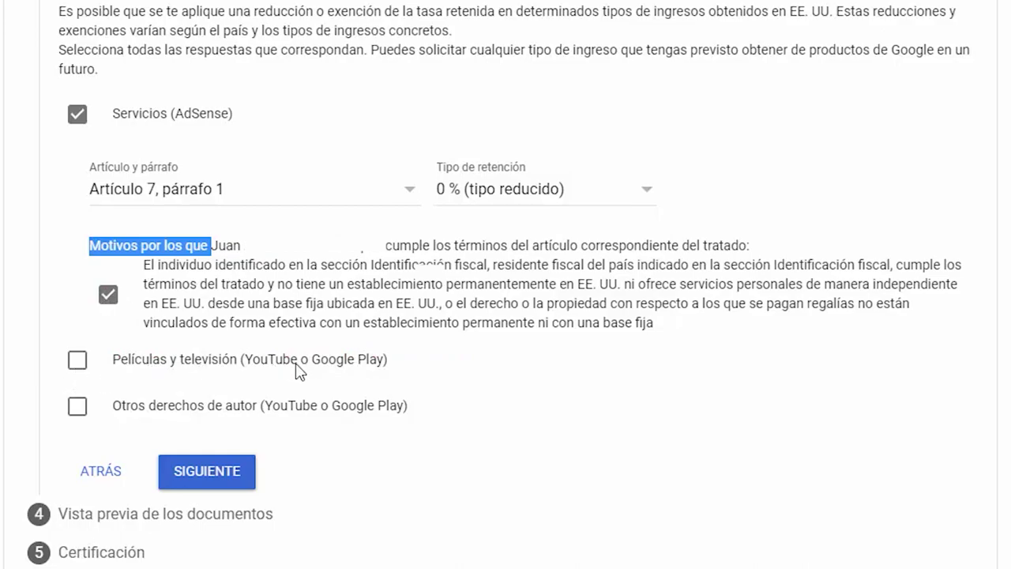
# - Claim Artículo 12, párrafo 2 at 10 % for Películas y televisión and confirm its reasons
pyautogui.click(81, 365)
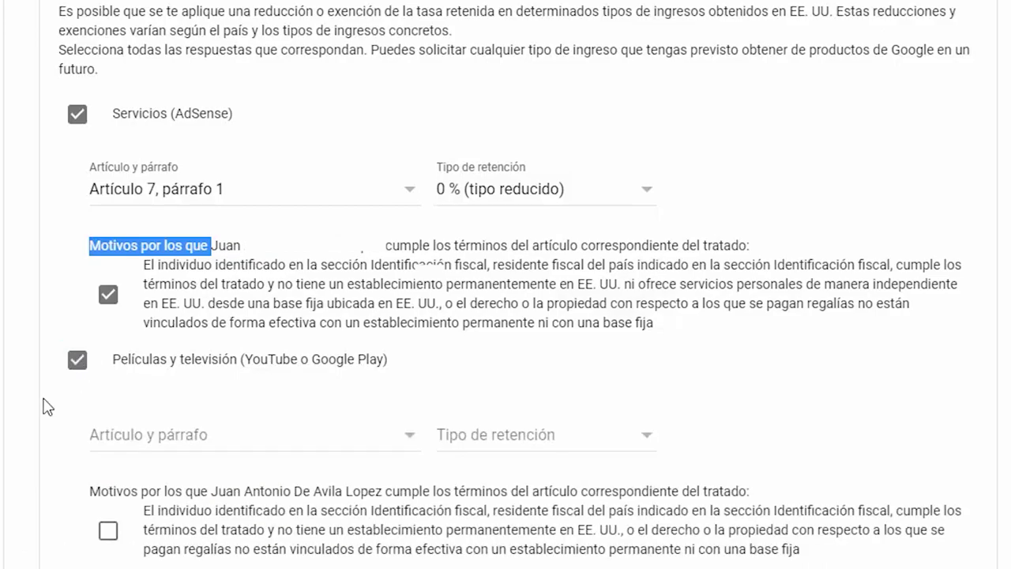
pyautogui.click(316, 442)
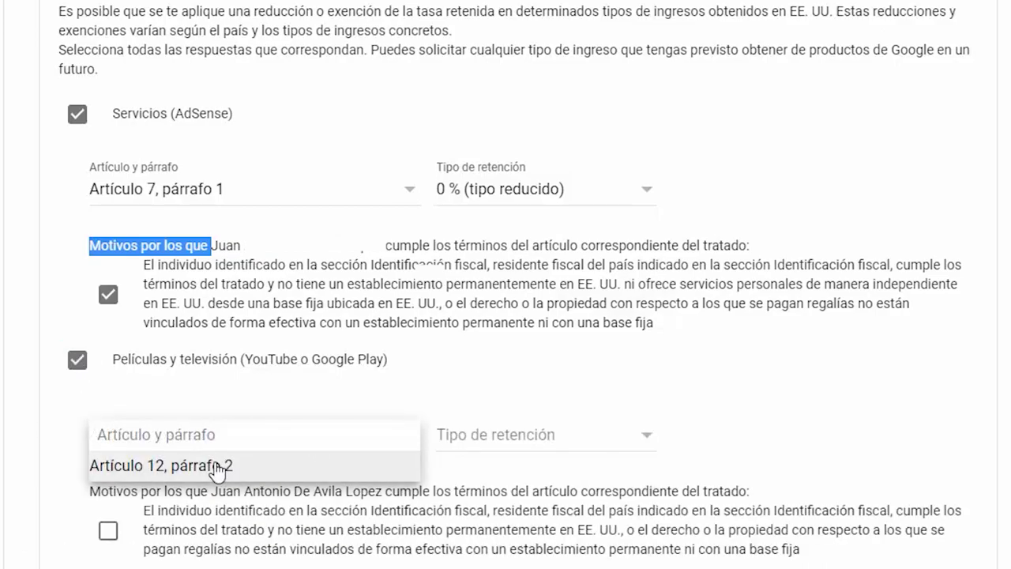
pyautogui.click(217, 467)
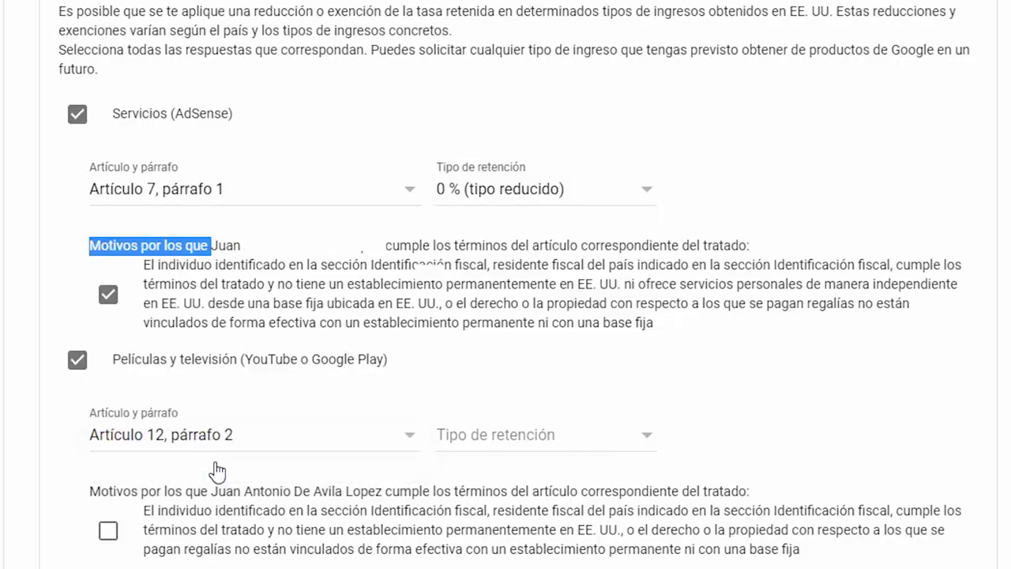
pyautogui.click(535, 445)
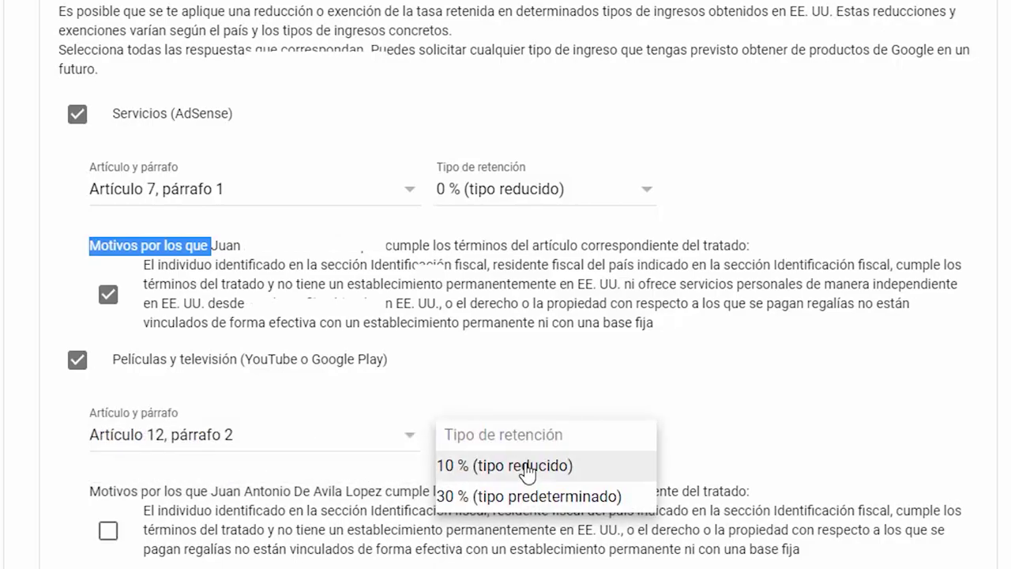
pyautogui.click(527, 472)
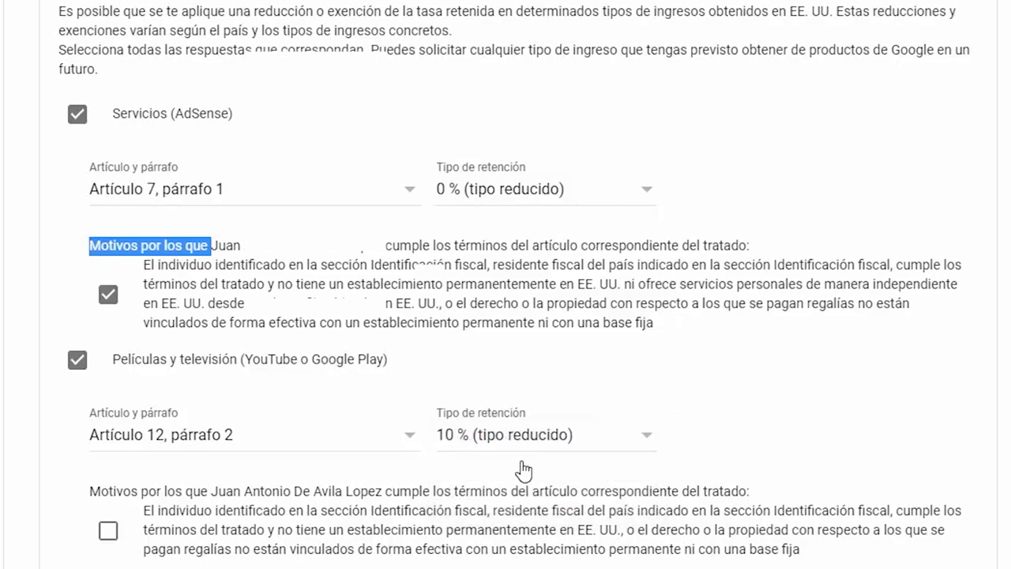
pyautogui.scroll(-3, 388, 368)
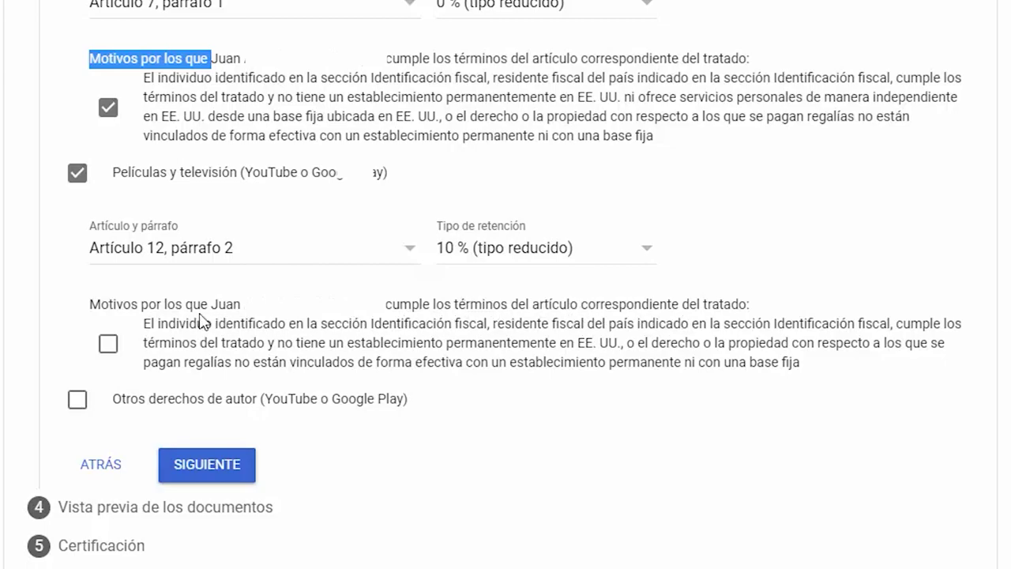
pyautogui.click(105, 346)
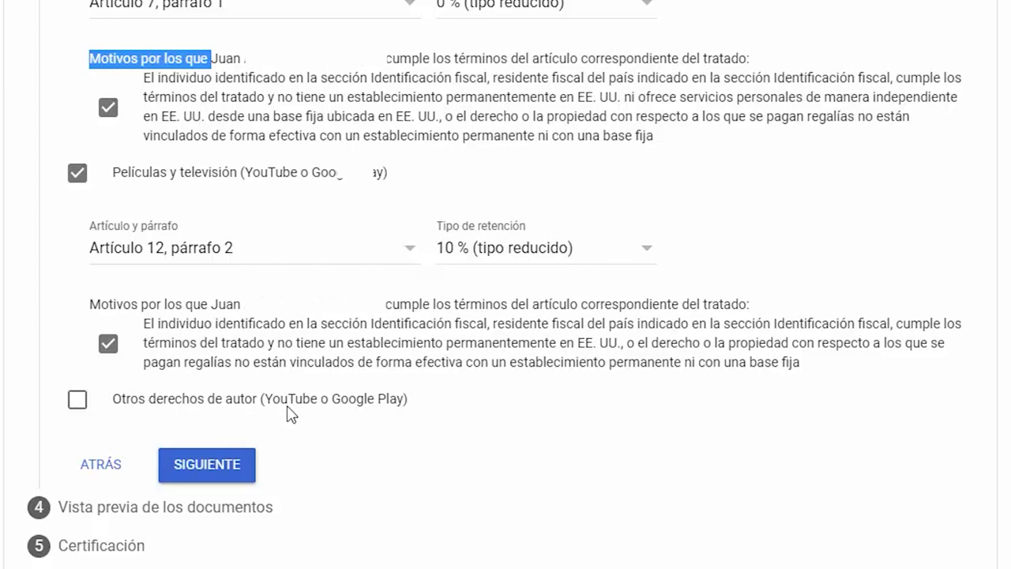
# - Claim Artículo 12, párrafo 2 at 10 % for Otros derechos de autor
pyautogui.click(77, 403)
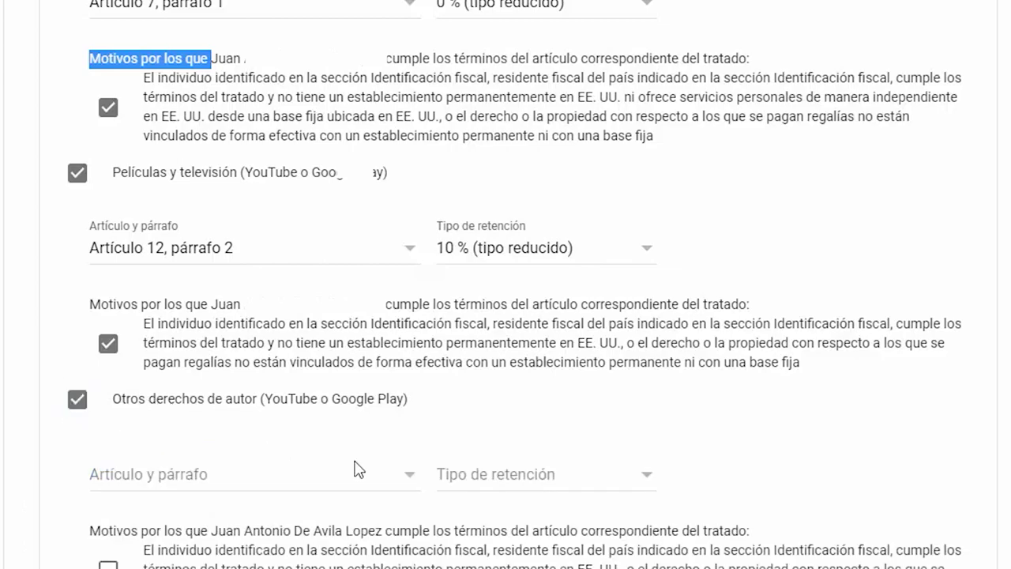
pyautogui.click(385, 480)
pyautogui.click(289, 507)
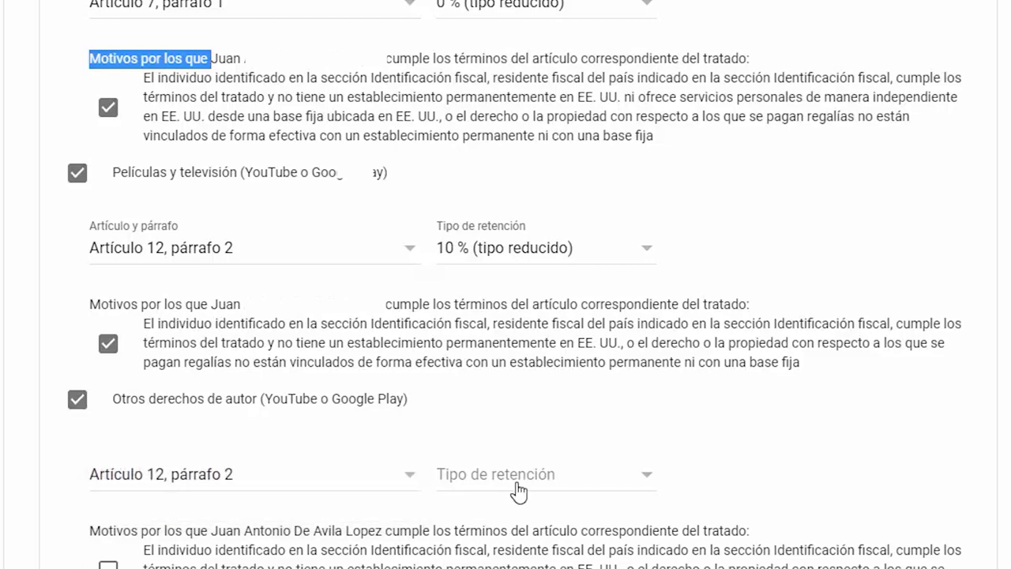
pyautogui.click(522, 478)
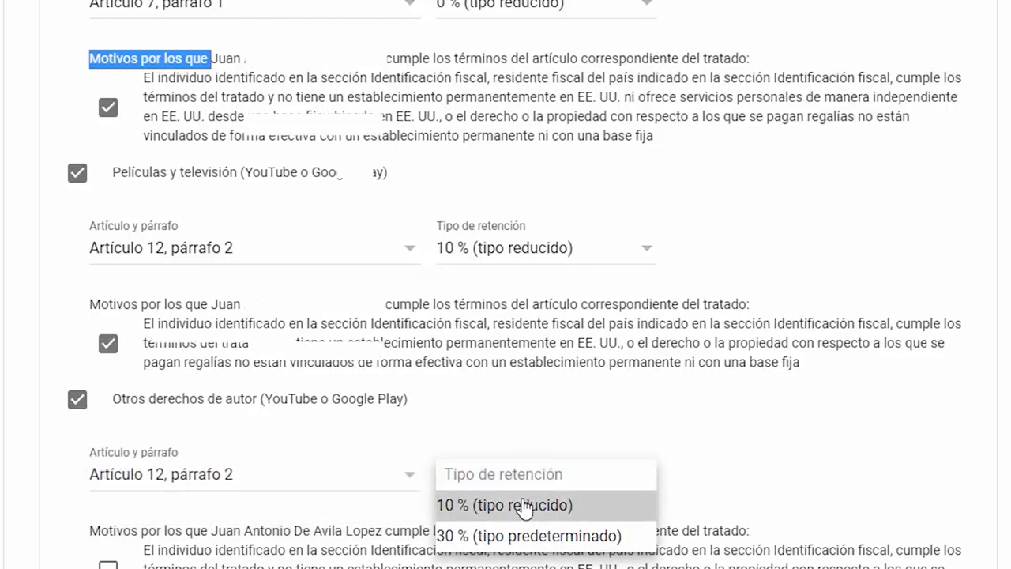
pyautogui.click(526, 507)
pyautogui.scroll(-2, 830, 460)
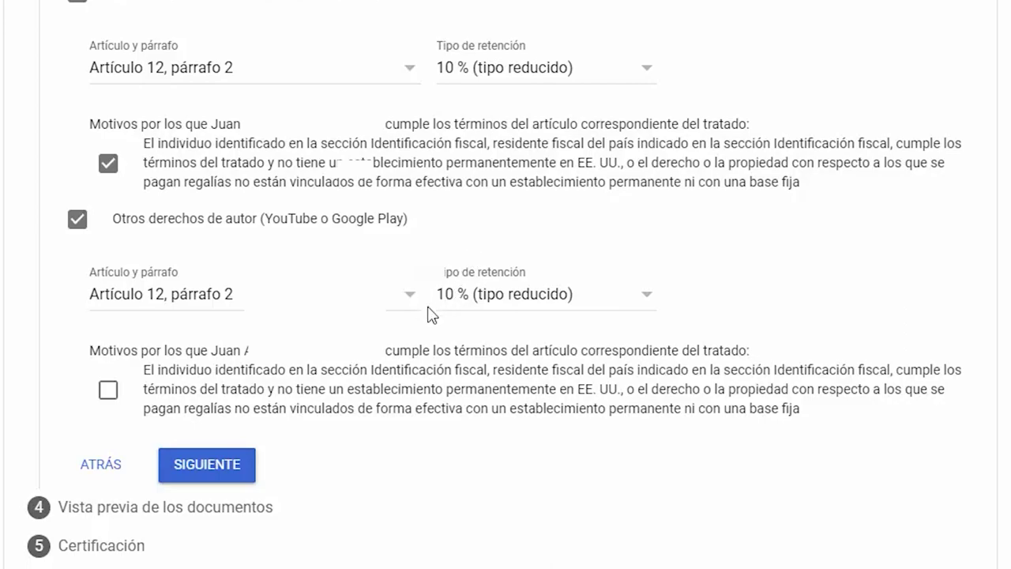
# - Confirm the other-copyrights treaty reasons and approve the four W-8BEN previews
pyautogui.click(109, 395)
pyautogui.click(226, 468)
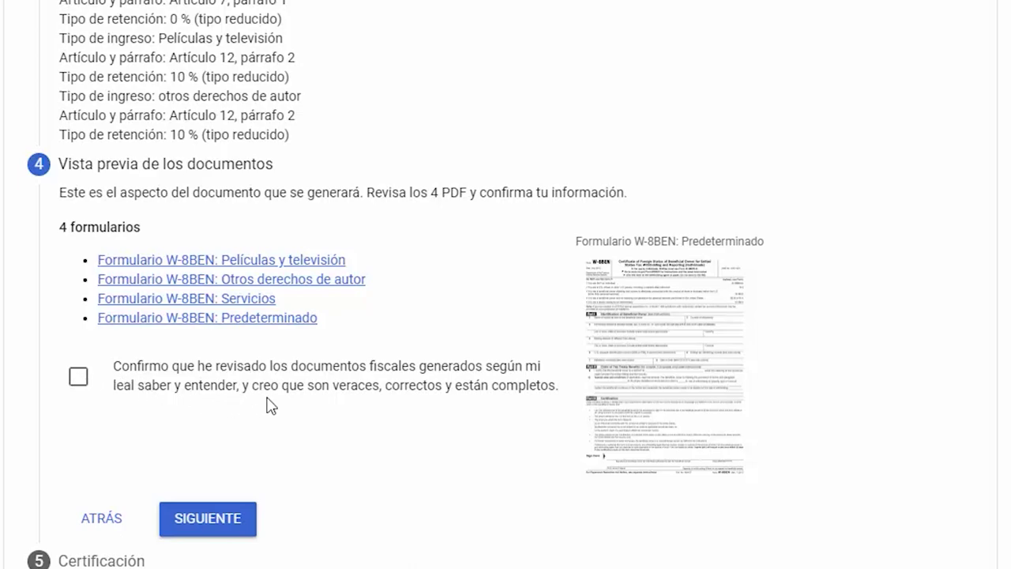
pyautogui.click(79, 382)
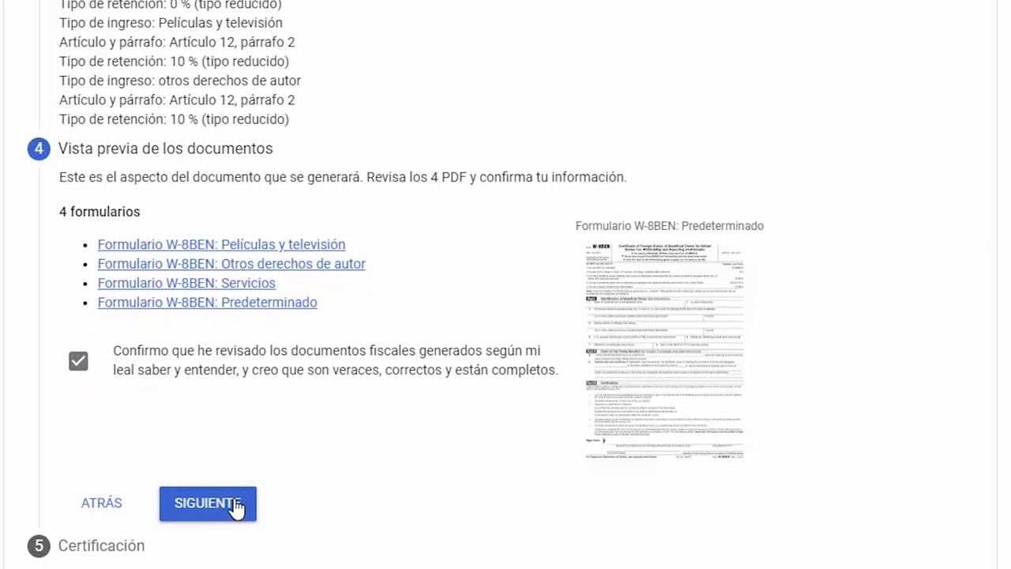
pyautogui.click(235, 506)
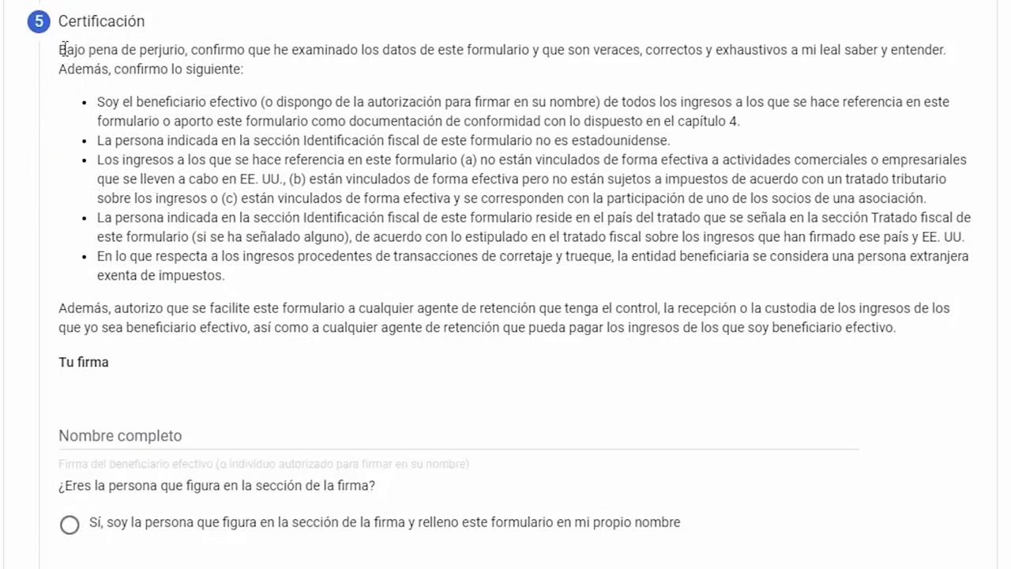
pyautogui.moveTo(60, 49); pyautogui.dragTo(520, 63)
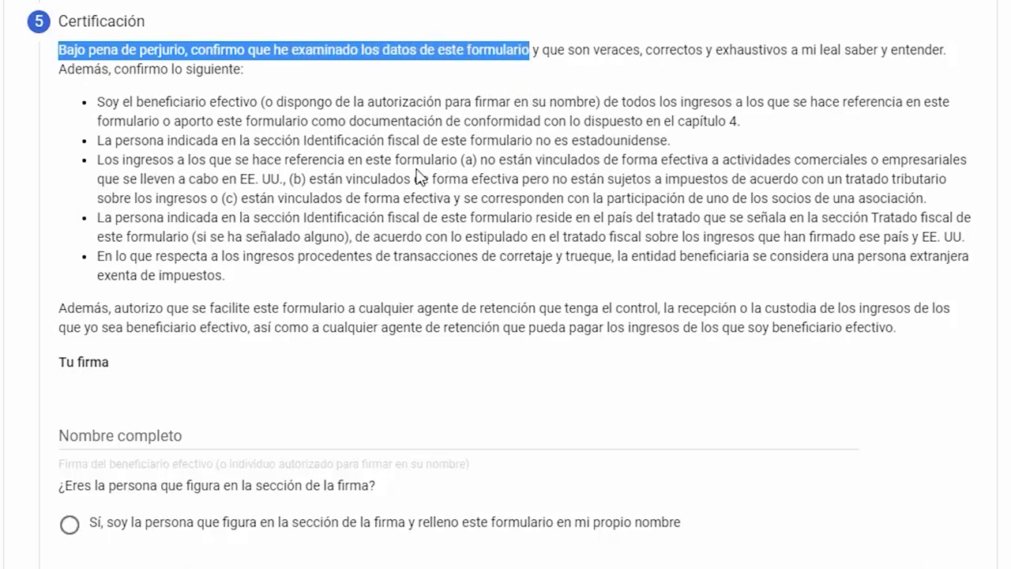
# - Enter the signer's full name, choose 'Sí, soy la persona…', and proceed to step 6
pyautogui.scroll(-2, 418, 175)
pyautogui.click(89, 312)
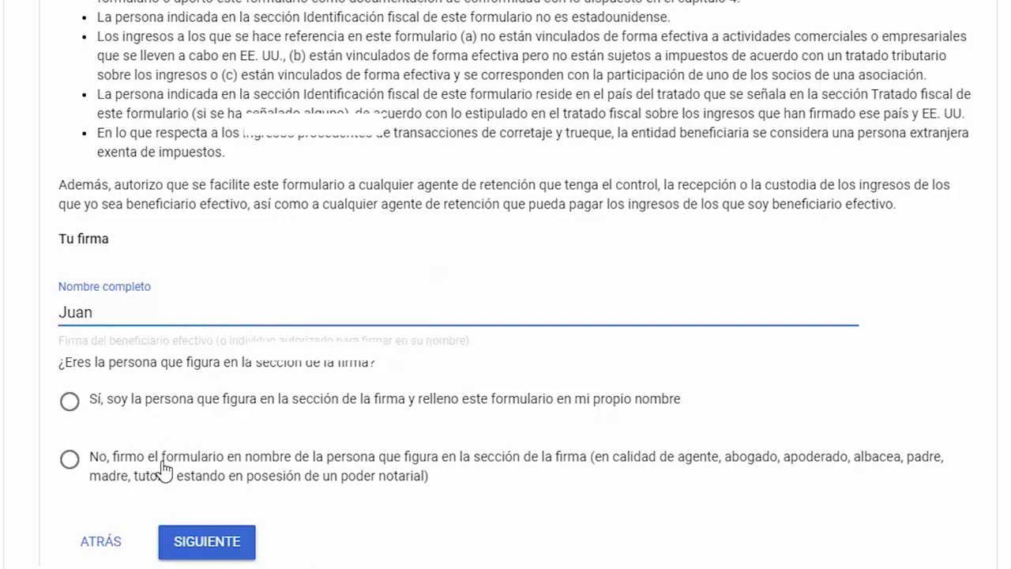
pyautogui.click(70, 403)
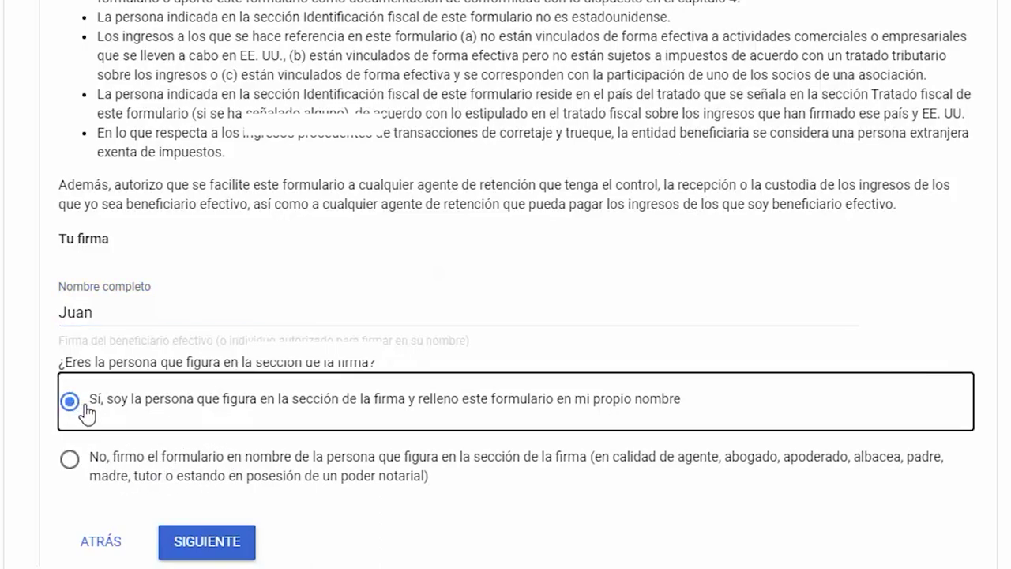
pyautogui.click(210, 541)
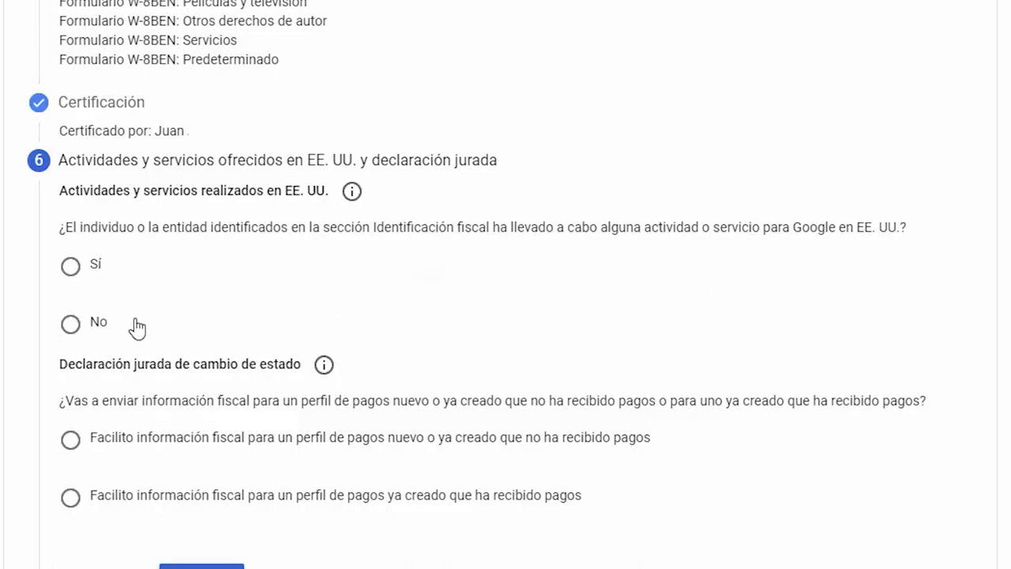
# - Answer No to US activities and certify services are provided only outside the US
pyautogui.click(72, 330)
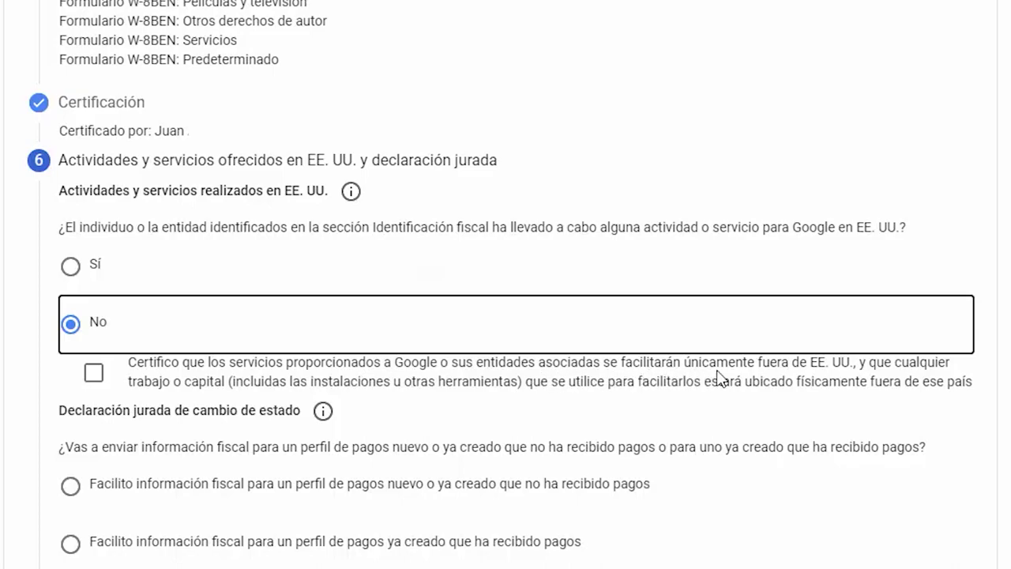
pyautogui.click(94, 373)
pyautogui.scroll(-1, 3, 468)
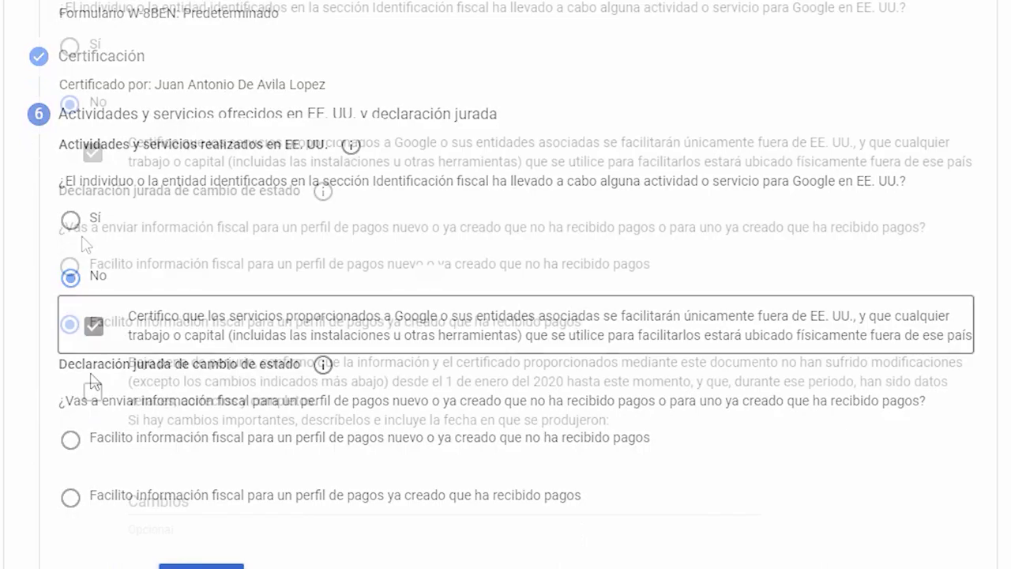